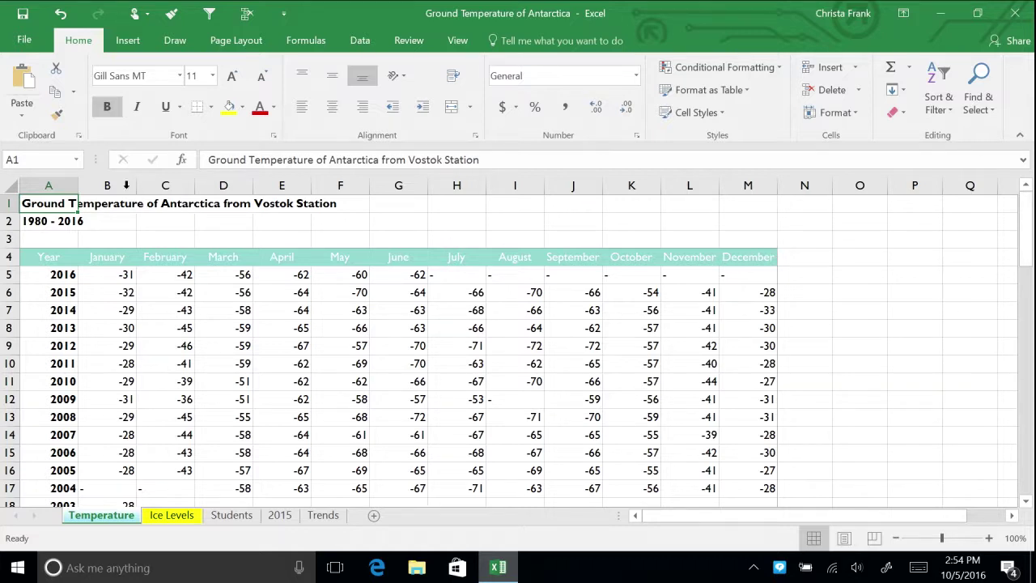
# Show the Office Clipboard items and copy the December column, M4:M41, to a new column starting at O4.
pyautogui.click(78, 137)
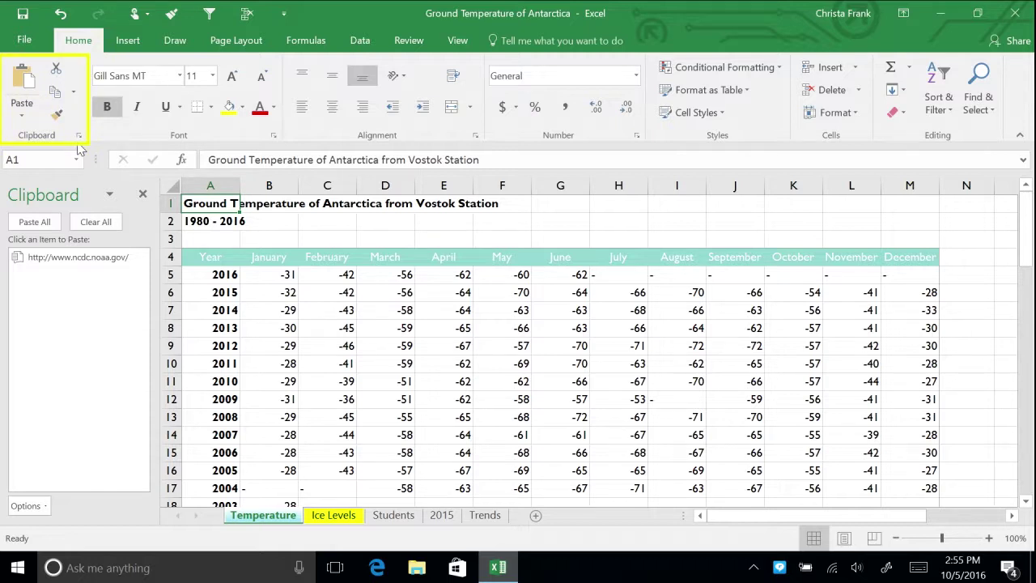
pyautogui.click(327, 239)
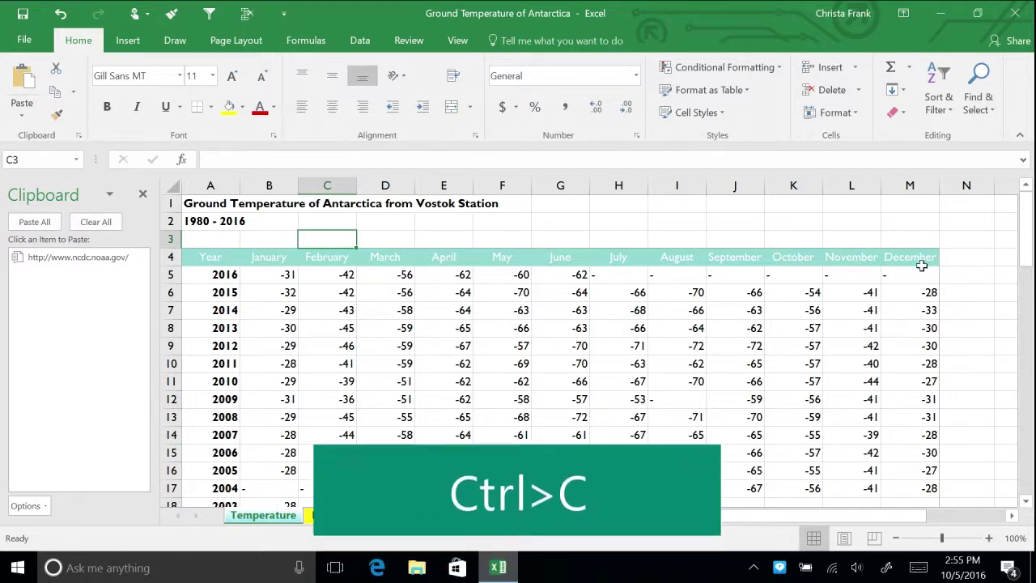
pyautogui.moveTo(912, 256); pyautogui.dragTo(915, 466)
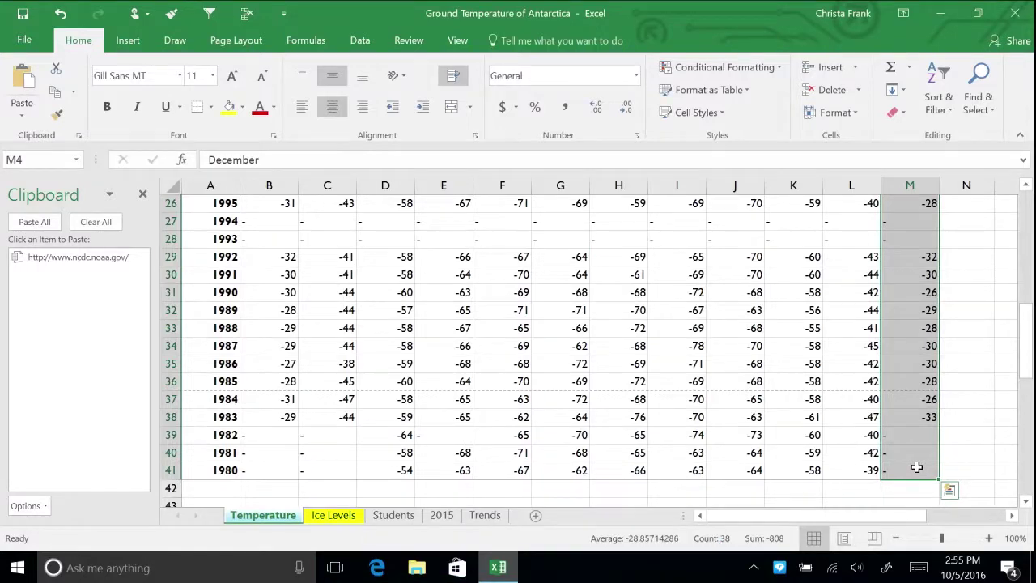
pyautogui.hotkey('ctrl', 'c')
pyautogui.moveTo(831, 517); pyautogui.dragTo(841, 517)
pyautogui.scroll(8, 1001, 372)
pyautogui.scroll(1, 1001, 372)
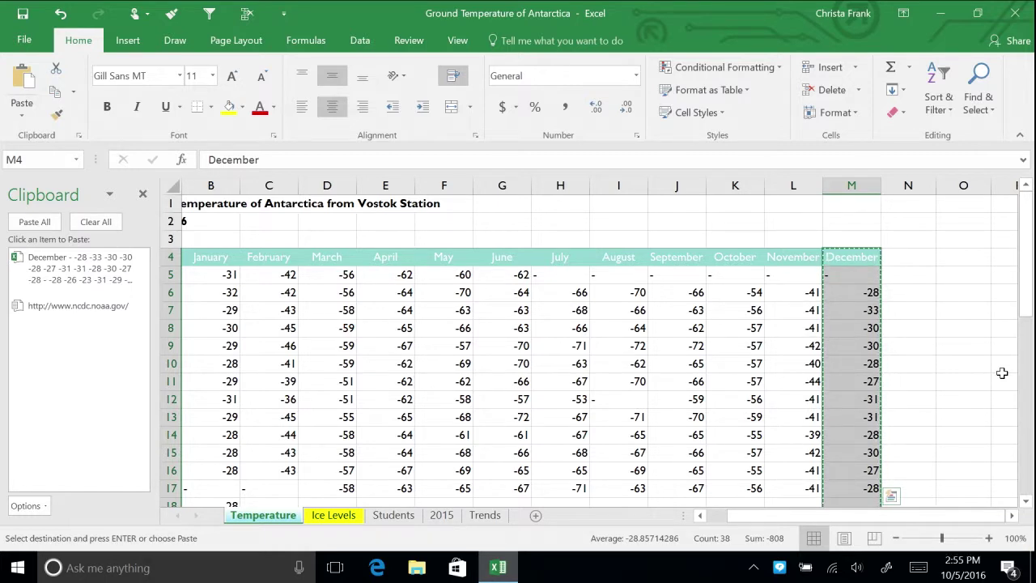
pyautogui.click(960, 258)
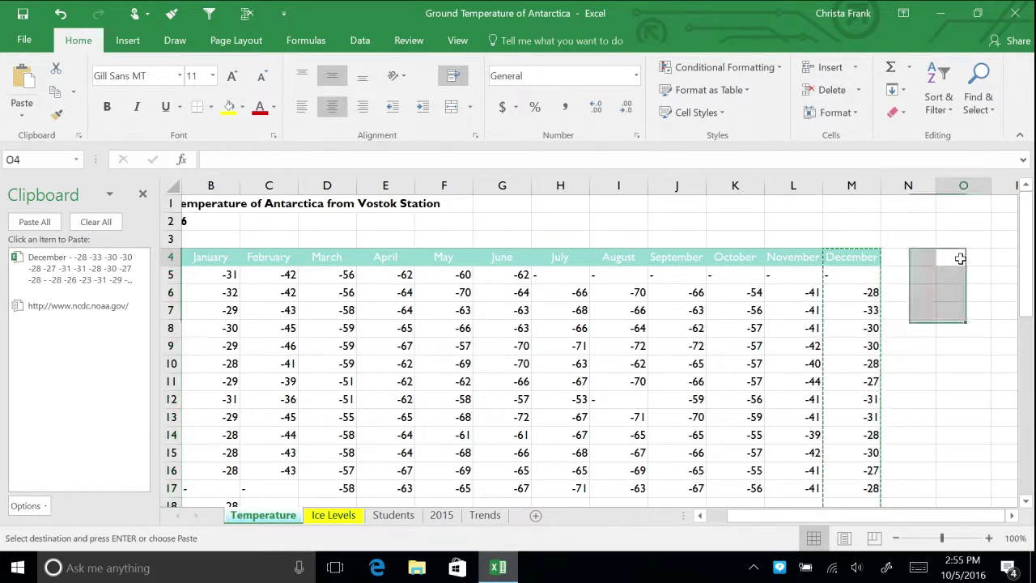
pyautogui.hotkey('ctrl', 'v')
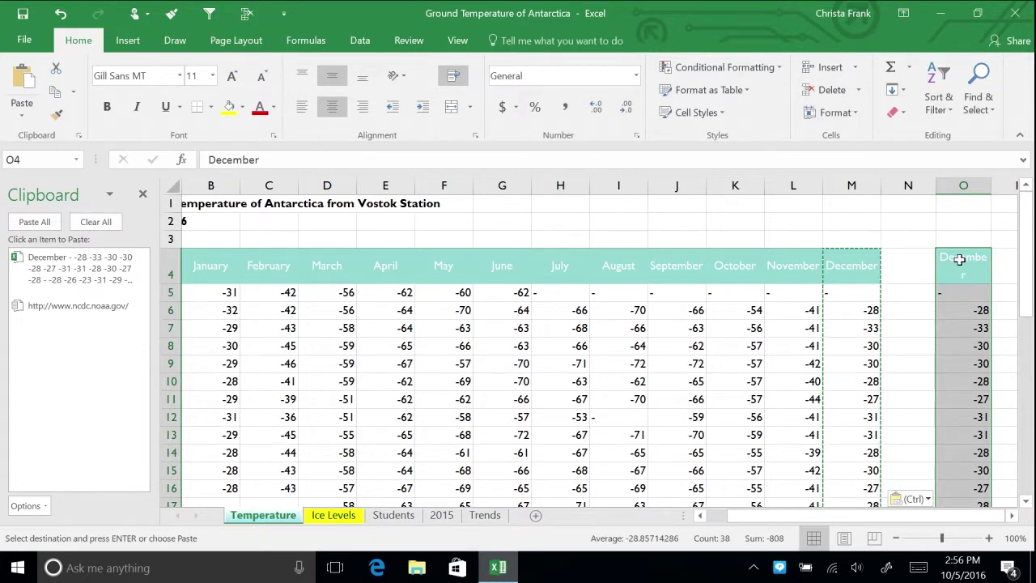
# Copy the November cells L4:L23 and paste them beside the December copy, starting at P4.
pyautogui.moveTo(796, 269); pyautogui.dragTo(800, 474)
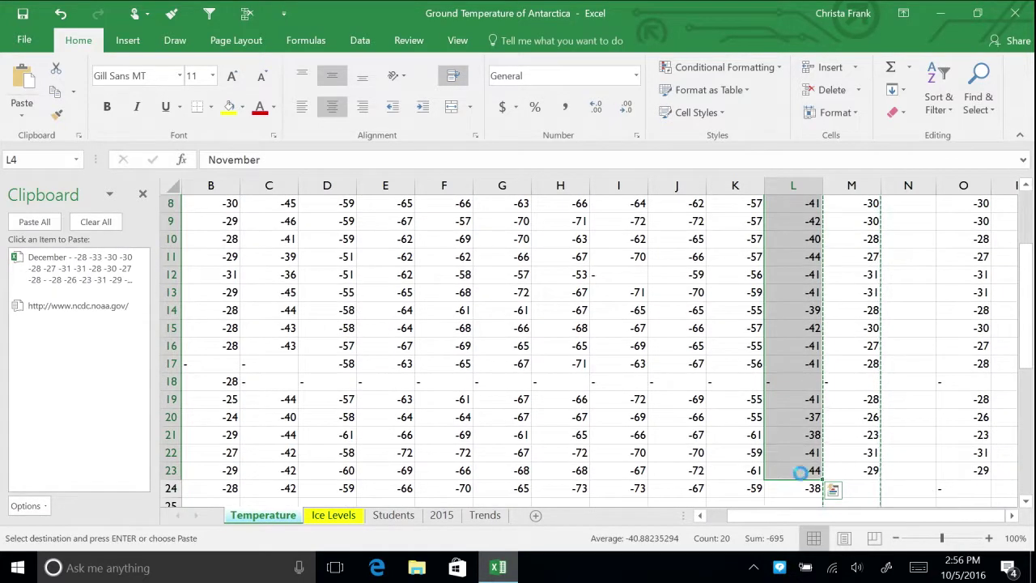
pyautogui.hotkey('ctrl', 'c')
pyautogui.click(1012, 515)
pyautogui.click(1012, 515)
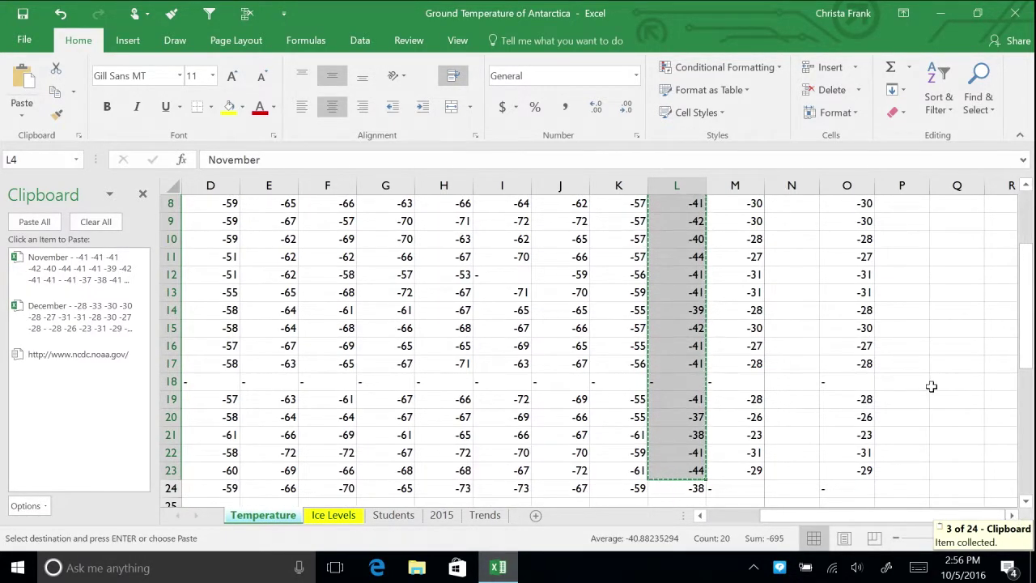
pyautogui.scroll(3, 930, 387)
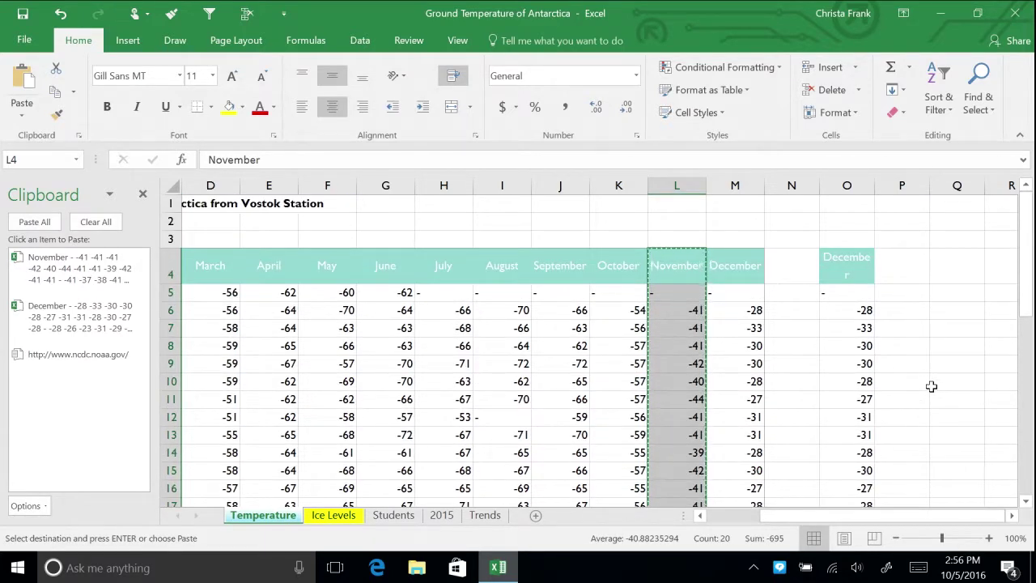
pyautogui.click(901, 269)
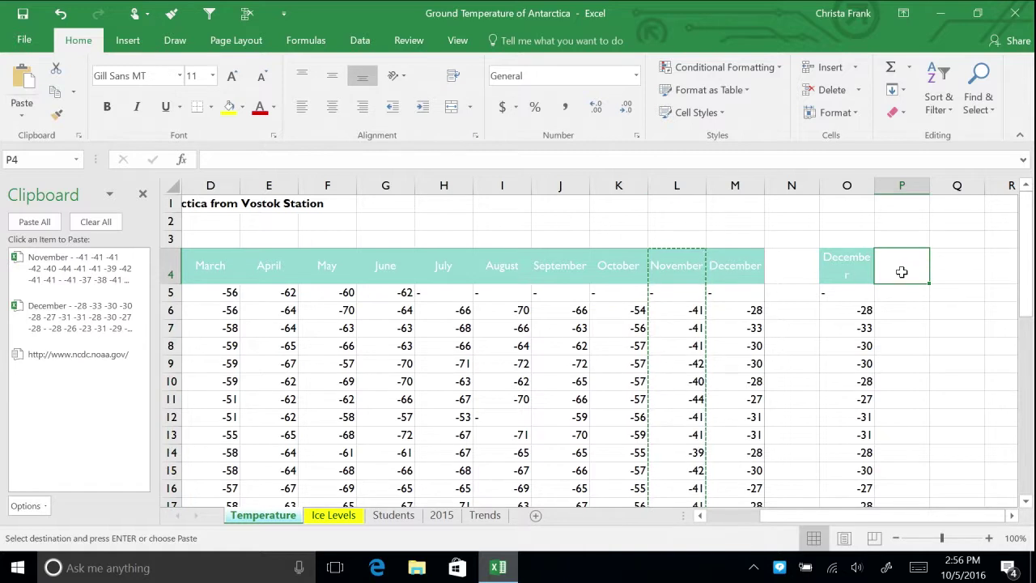
pyautogui.hotkey('ctrl', 'v')
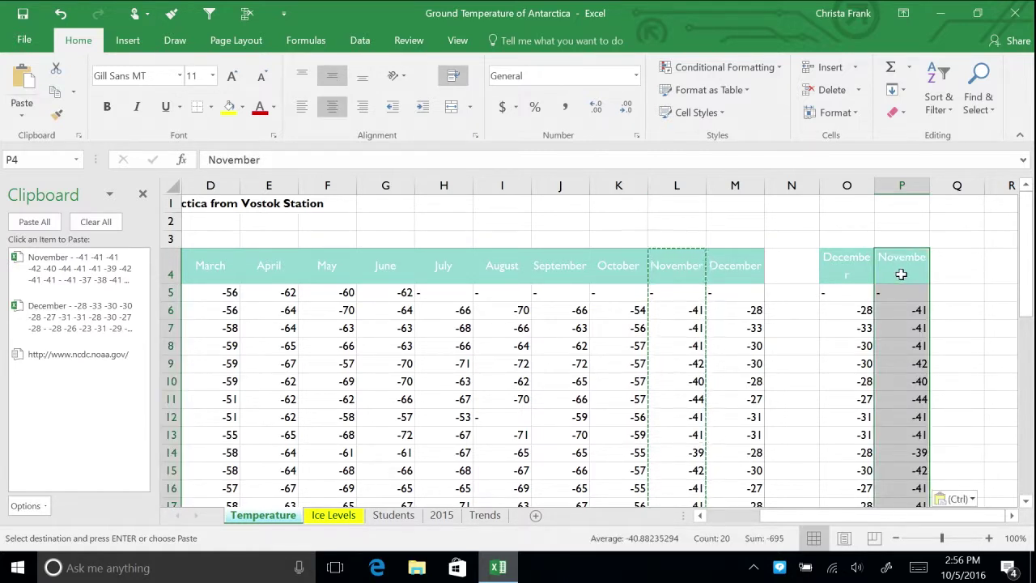
# Paste the collected November item from the clipboard history at Q4, and all collected clipboard items at R4.
pyautogui.click(952, 272)
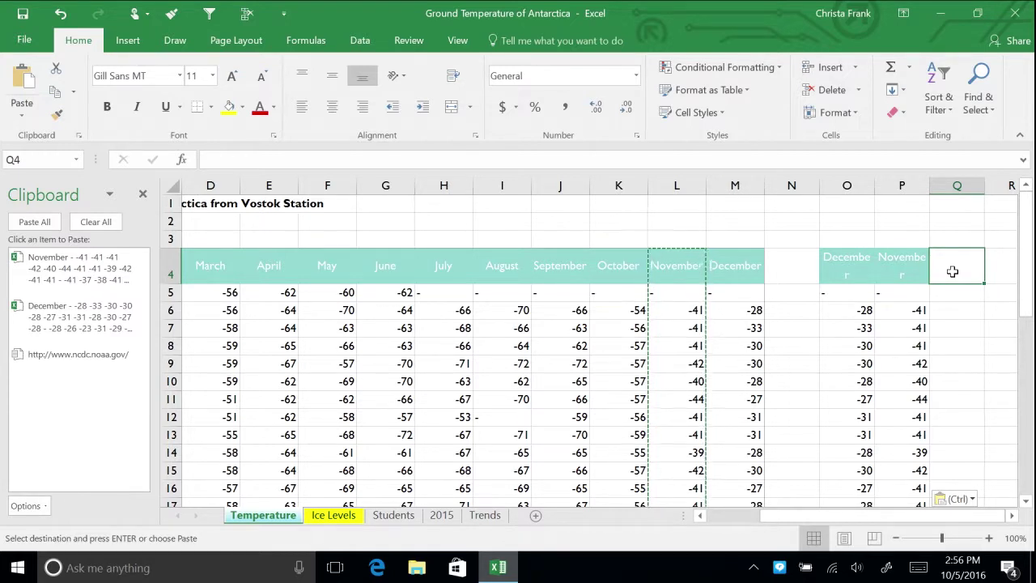
pyautogui.click(78, 276)
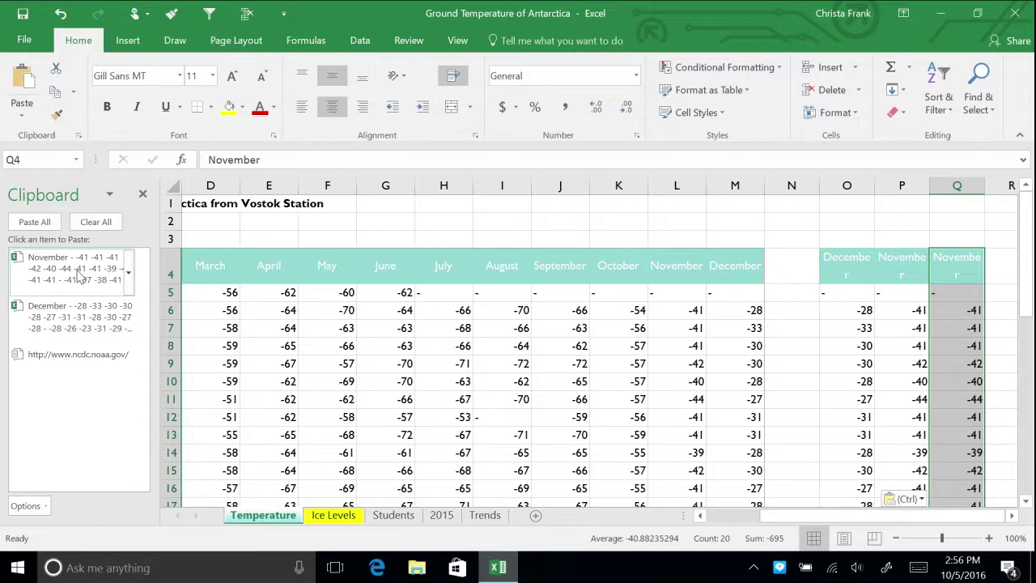
pyautogui.click(1007, 273)
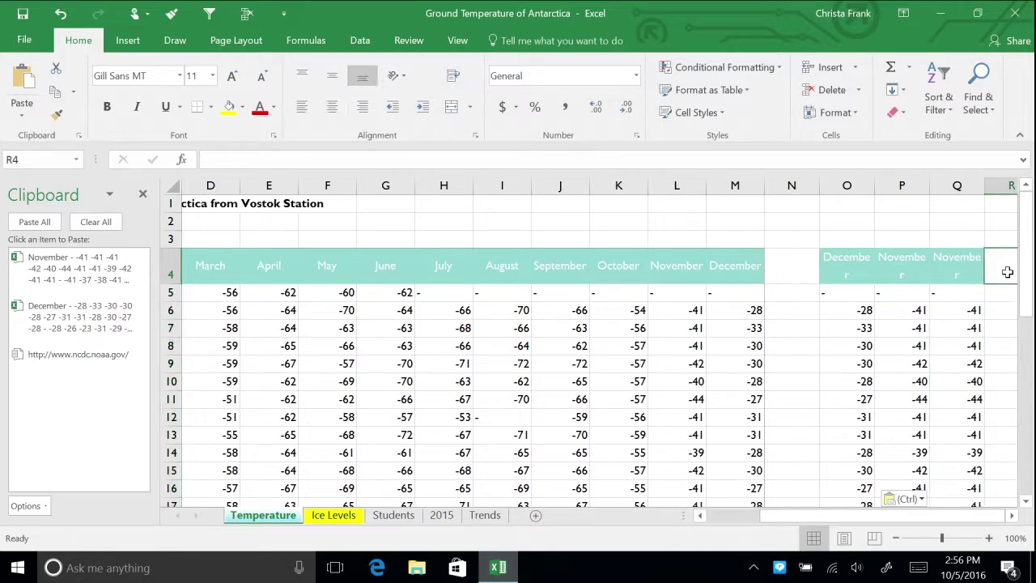
pyautogui.click(1012, 518)
pyautogui.click(1012, 518)
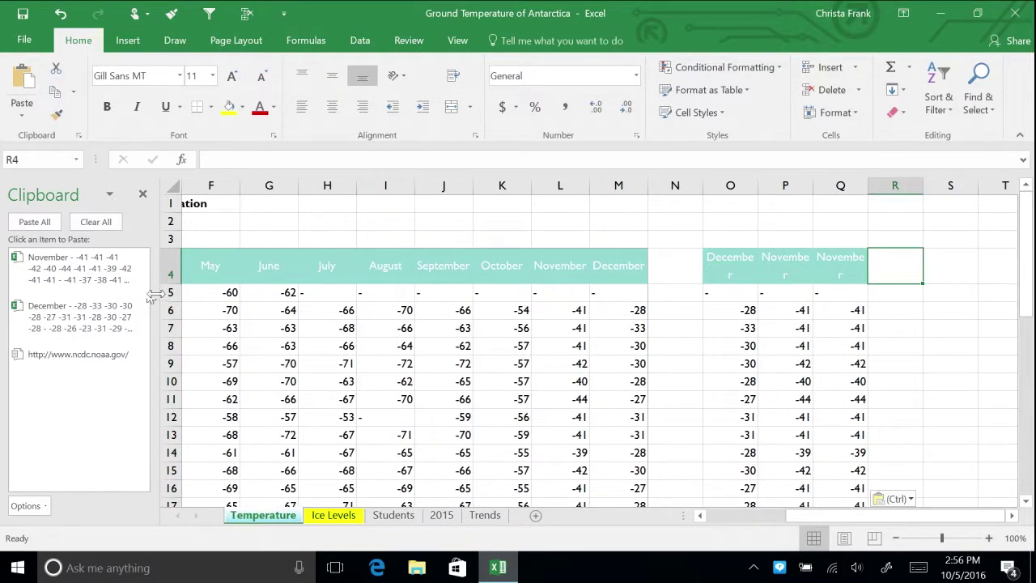
pyautogui.click(36, 223)
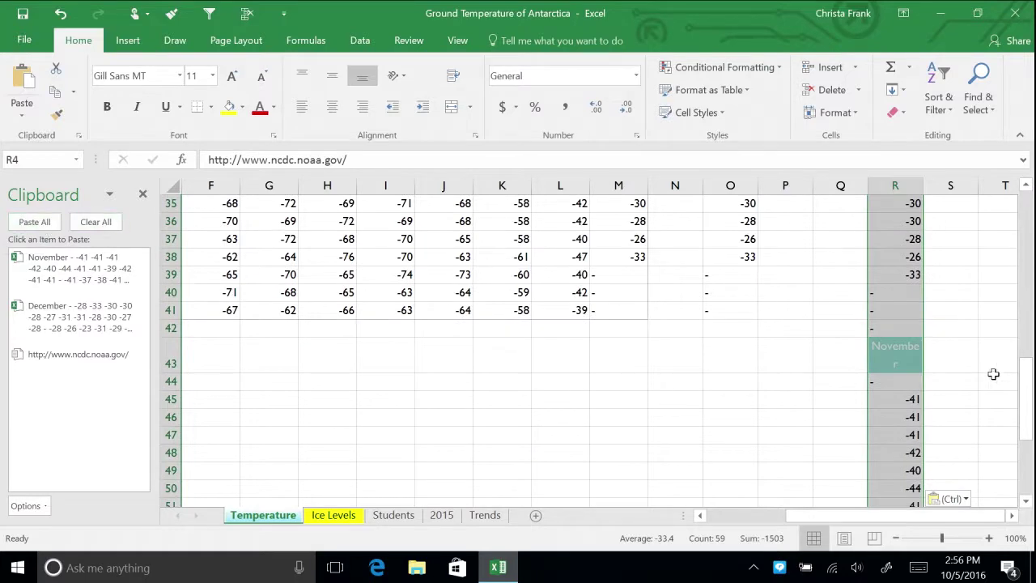
pyautogui.moveTo(1026, 421); pyautogui.dragTo(1013, 236)
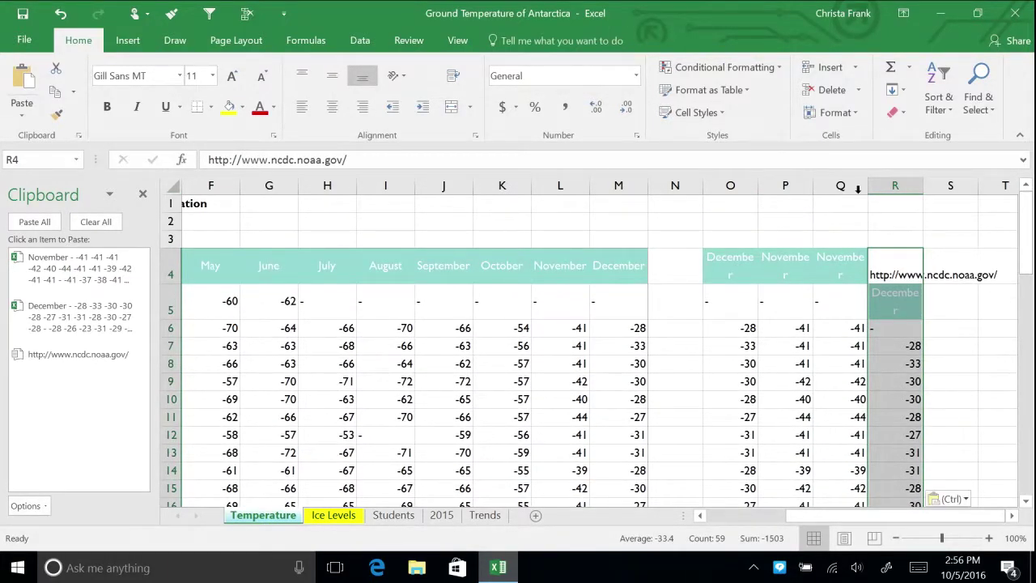
# Delete the entire columns O through R that hold the pasted copies.
pyautogui.click(910, 186)
pyautogui.moveTo(909, 186); pyautogui.dragTo(736, 177)
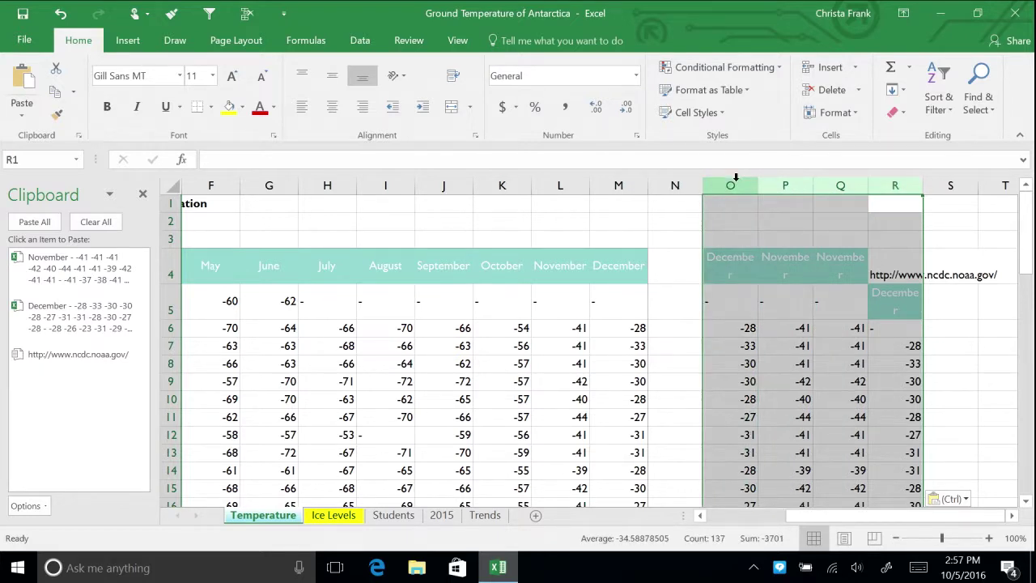
pyautogui.rightClick(736, 185)
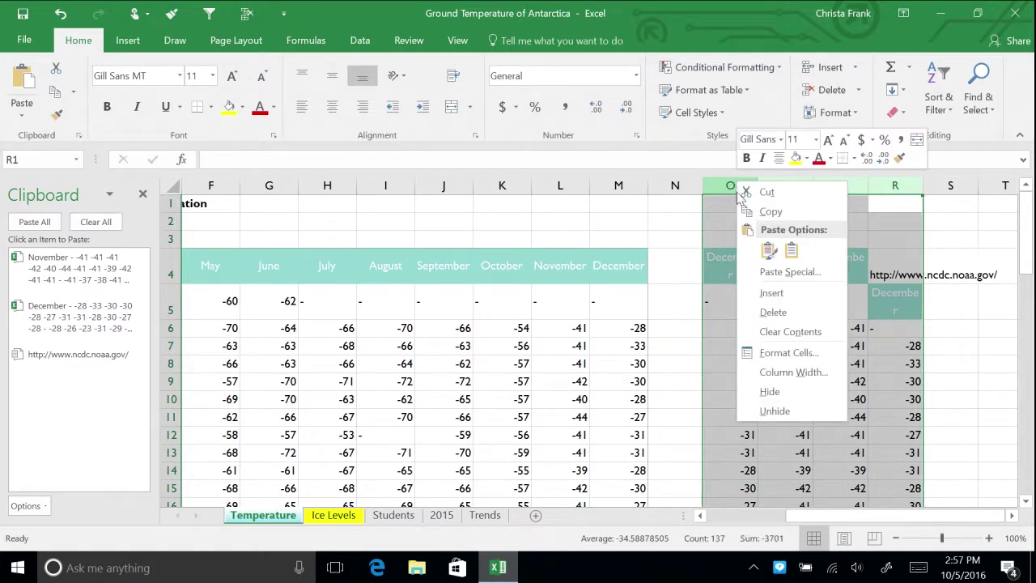
pyautogui.click(765, 314)
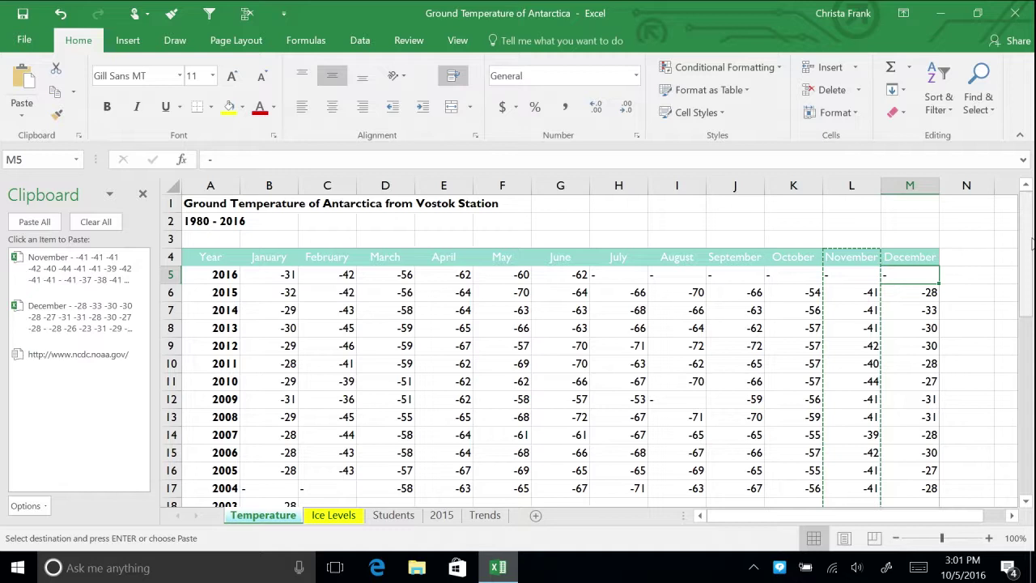
# Review the available paste options and close the Clipboard pane.
pyautogui.click(22, 114)
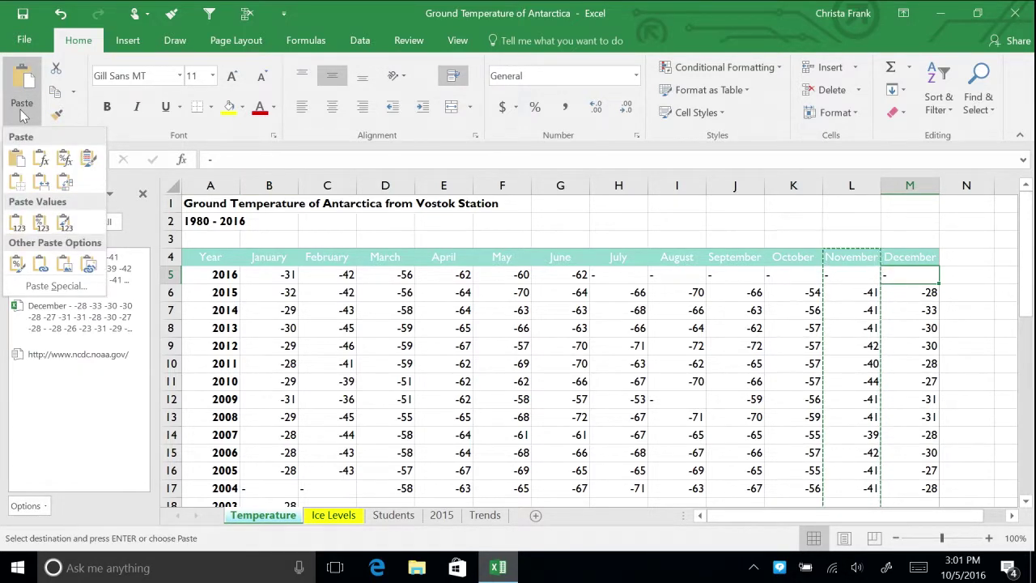
pyautogui.click(22, 114)
pyautogui.click(142, 193)
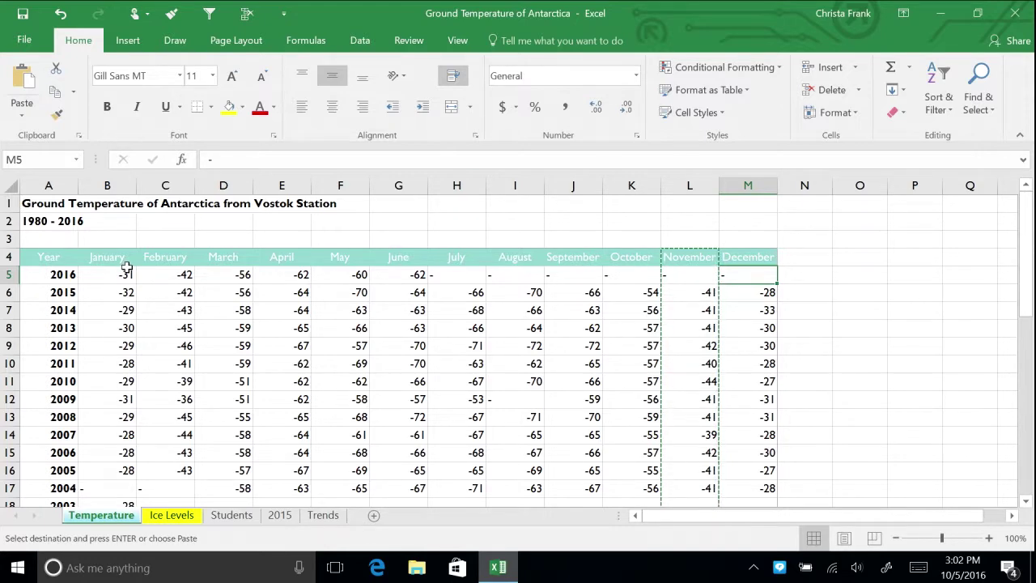
# Extend the year series from A36:A41 down to 1972 in cell A49, and undo the fill.
pyautogui.scroll(-10, 125, 275)
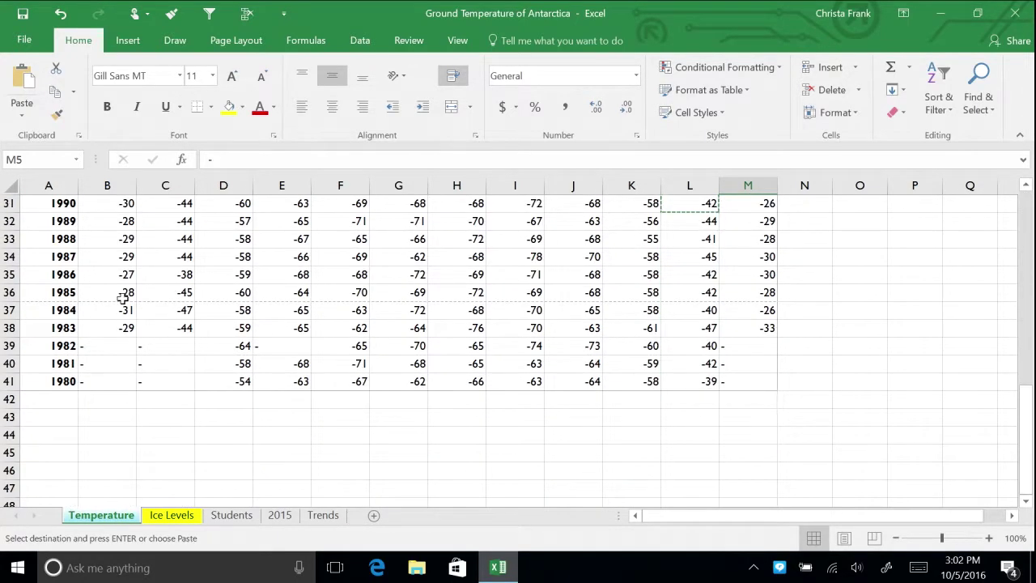
pyautogui.scroll(-1, 123, 298)
pyautogui.moveTo(63, 238); pyautogui.dragTo(61, 326)
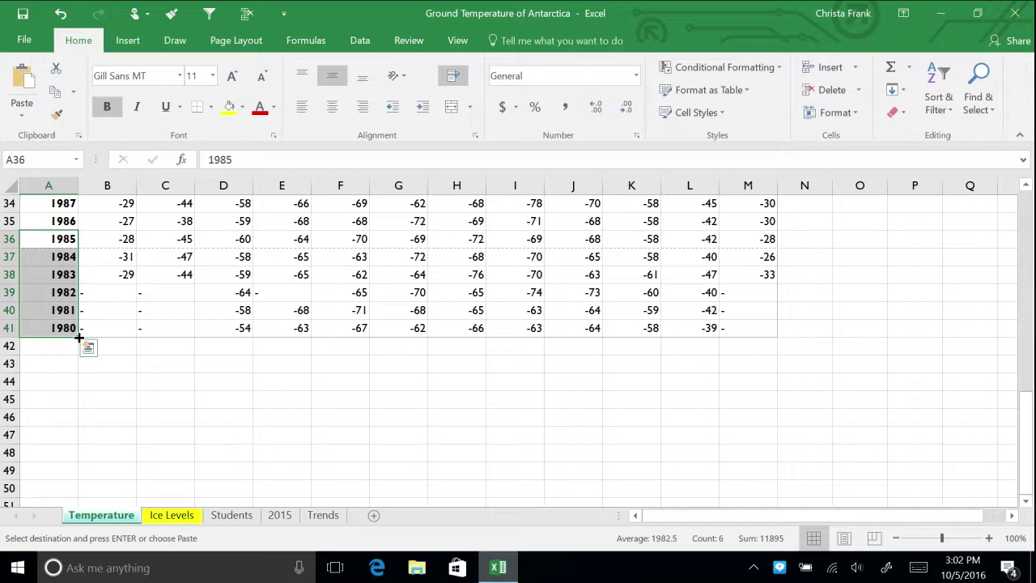
pyautogui.moveTo(79, 337); pyautogui.dragTo(71, 486)
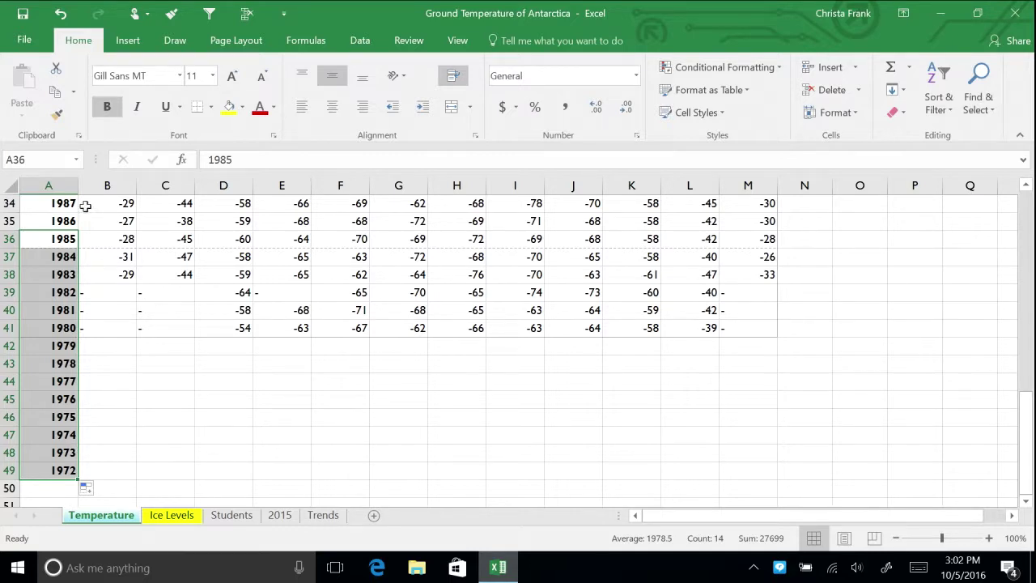
pyautogui.click(62, 14)
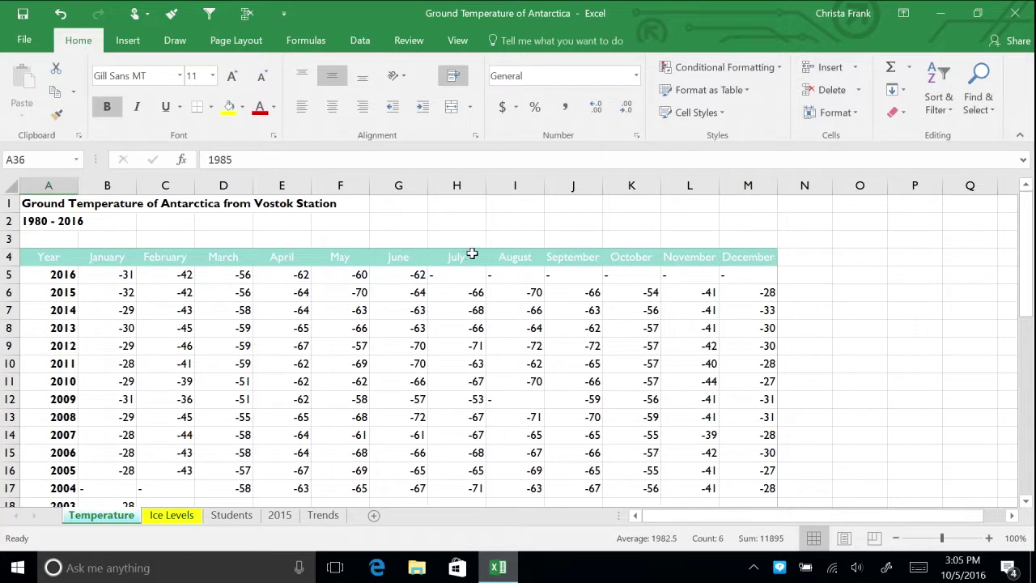
# Insert a blank cell above July at H4, and blank cells at I4:I17 with the existing cells shifted right.
pyautogui.click(468, 257)
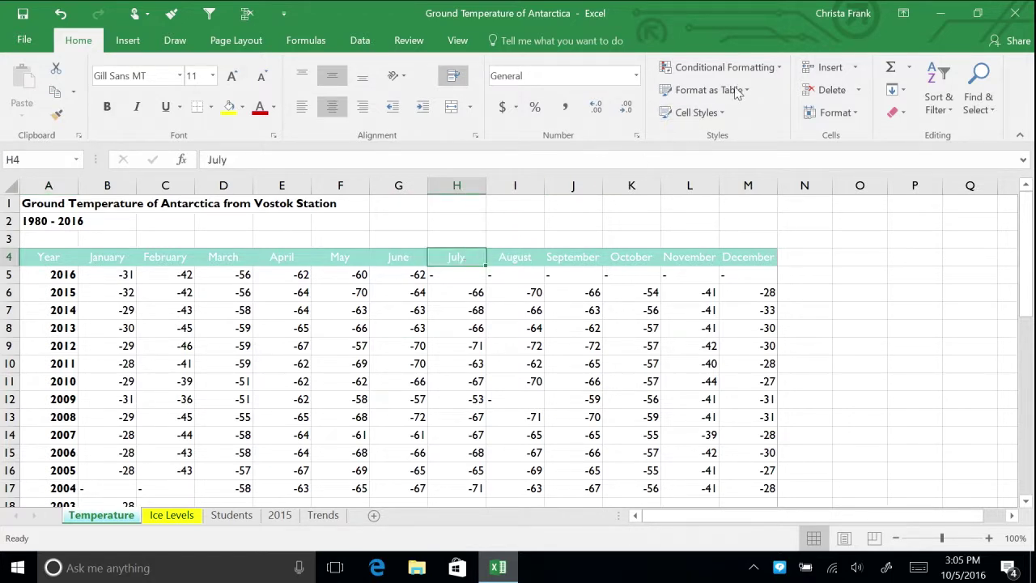
pyautogui.click(821, 70)
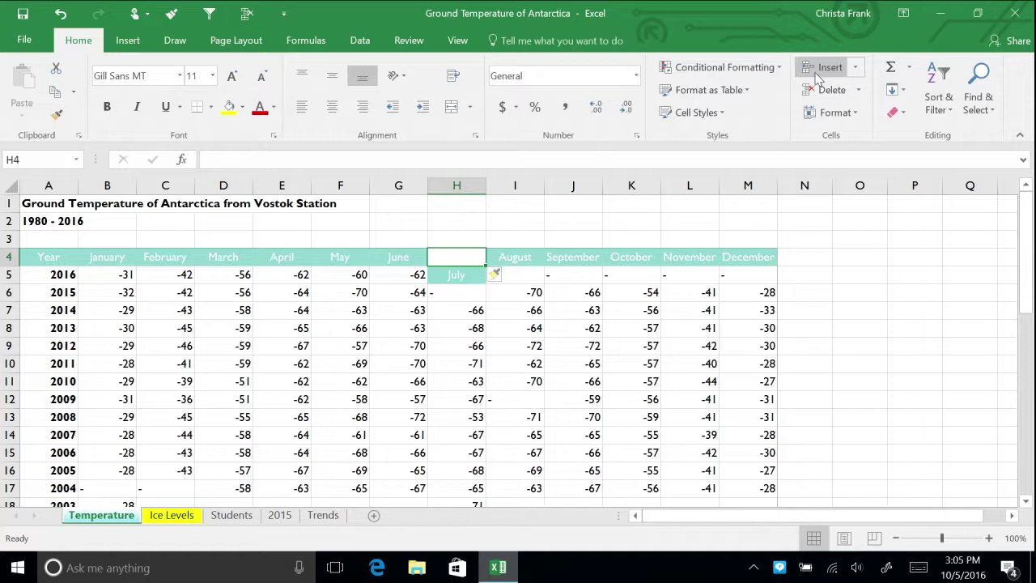
pyautogui.click(494, 257)
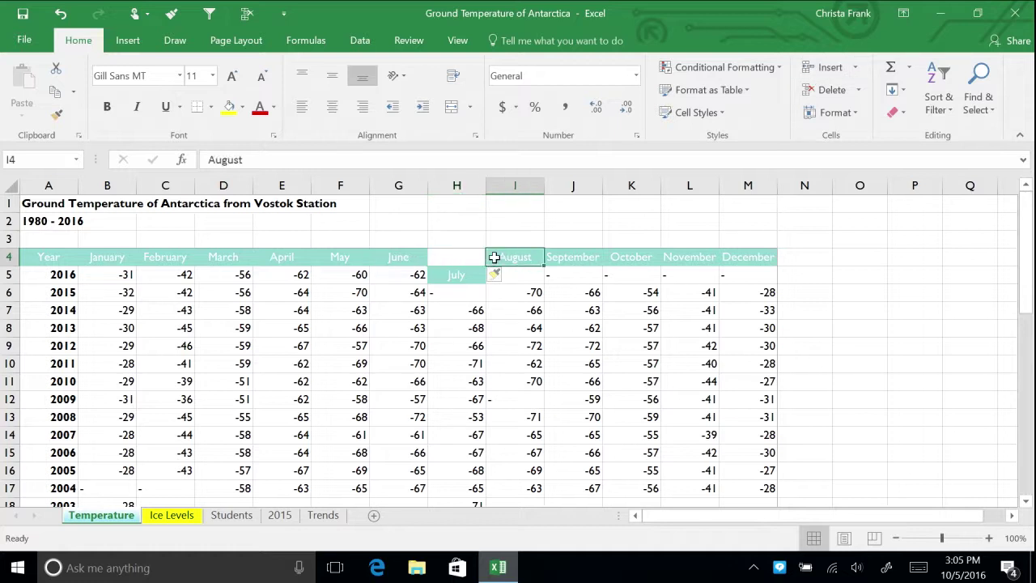
pyautogui.moveTo(493, 257); pyautogui.dragTo(497, 482)
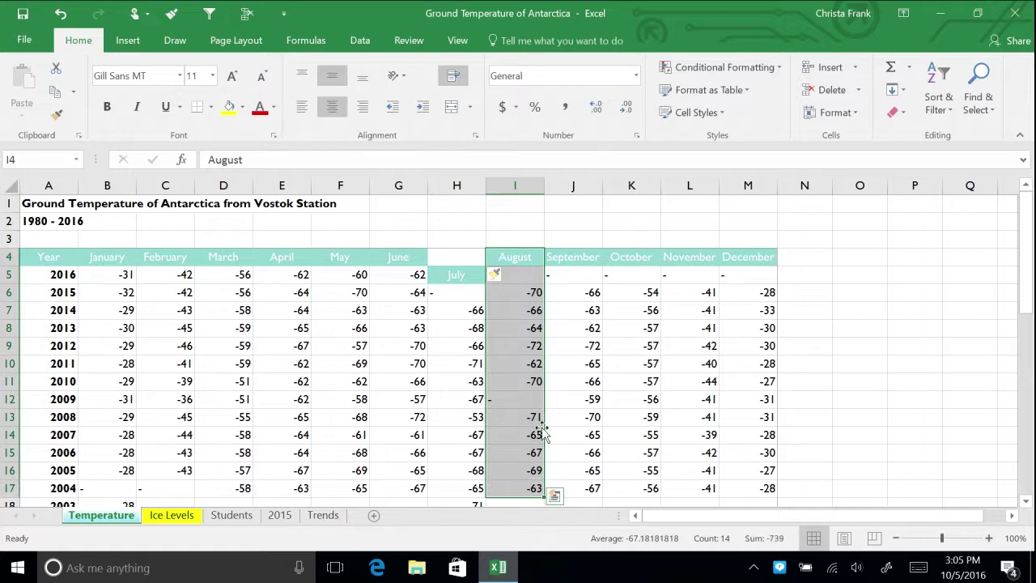
pyautogui.click(854, 69)
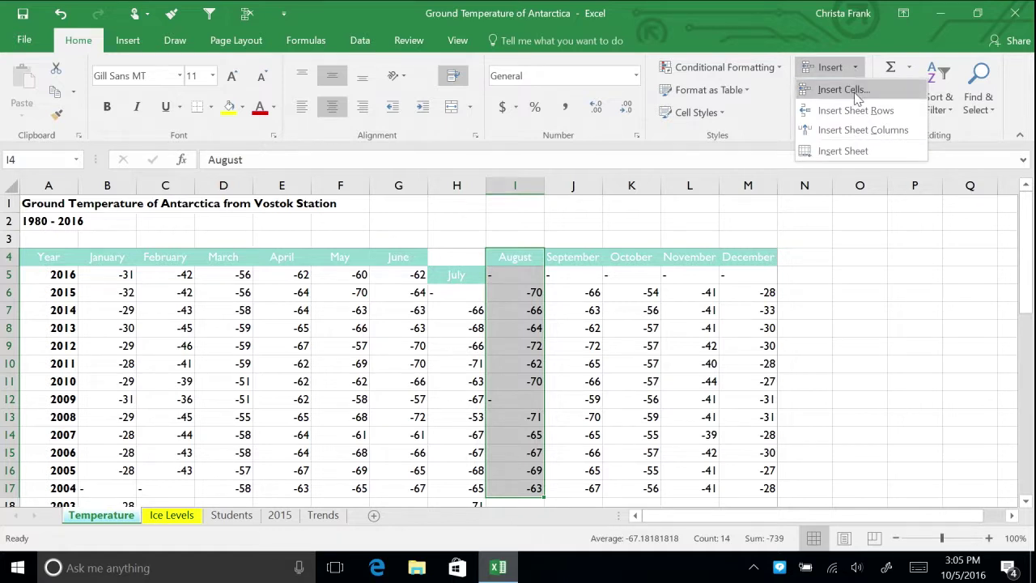
pyautogui.click(856, 94)
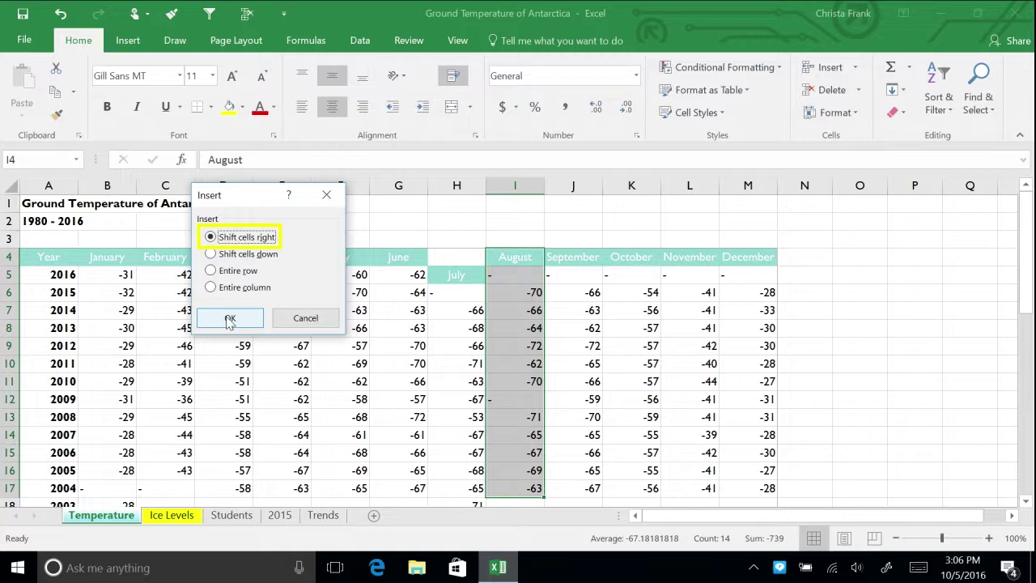
pyautogui.click(230, 318)
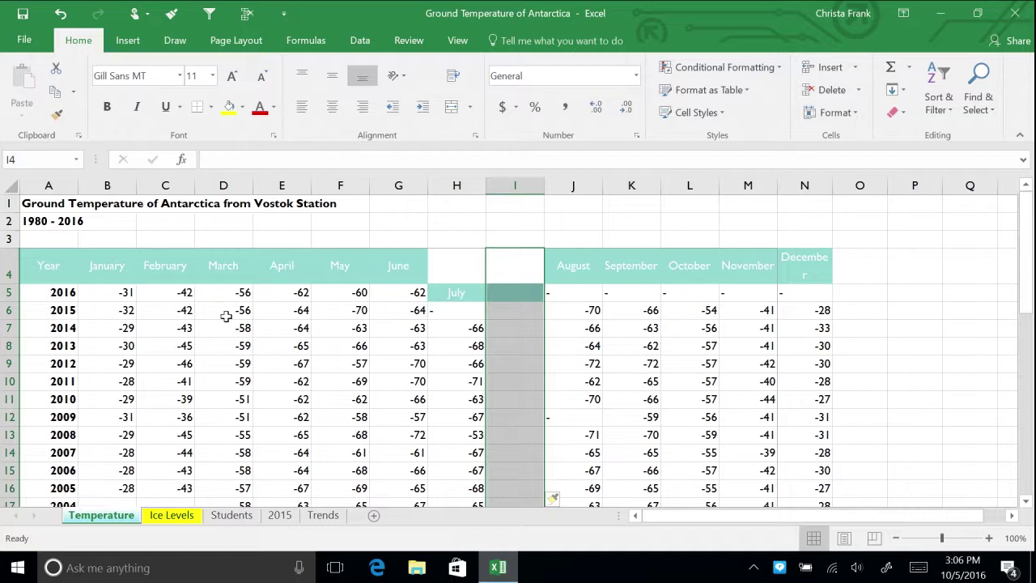
# Delete the blank cell H4, and delete the blank cells I4:I17 with the remaining cells shifted left.
pyautogui.click(450, 267)
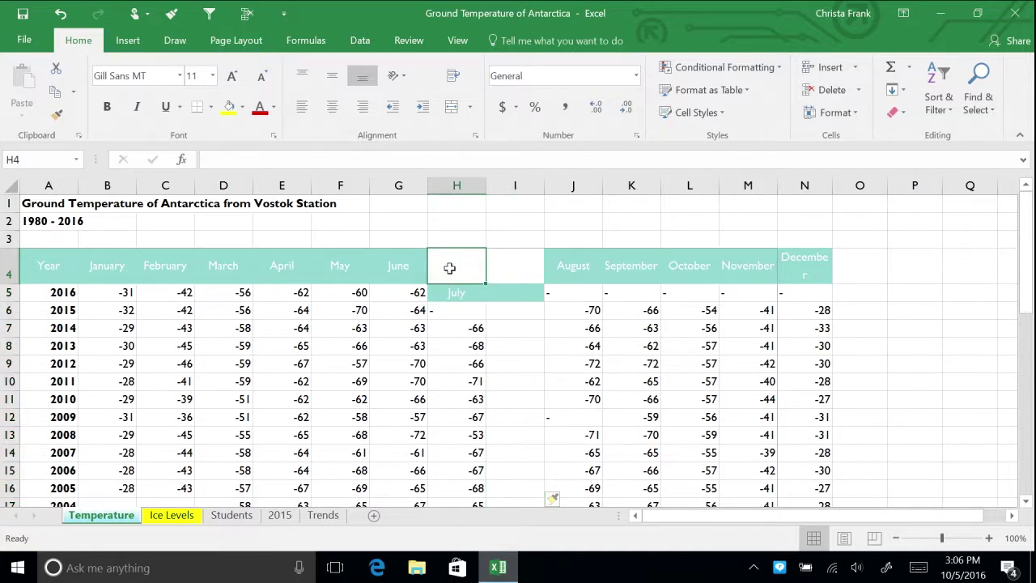
pyautogui.click(827, 90)
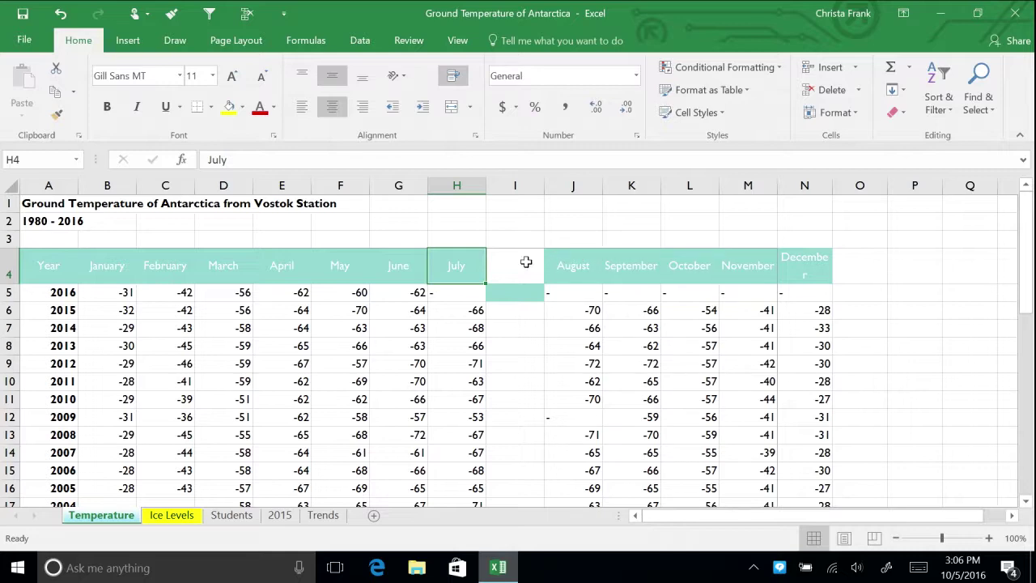
pyautogui.moveTo(527, 260); pyautogui.dragTo(513, 415)
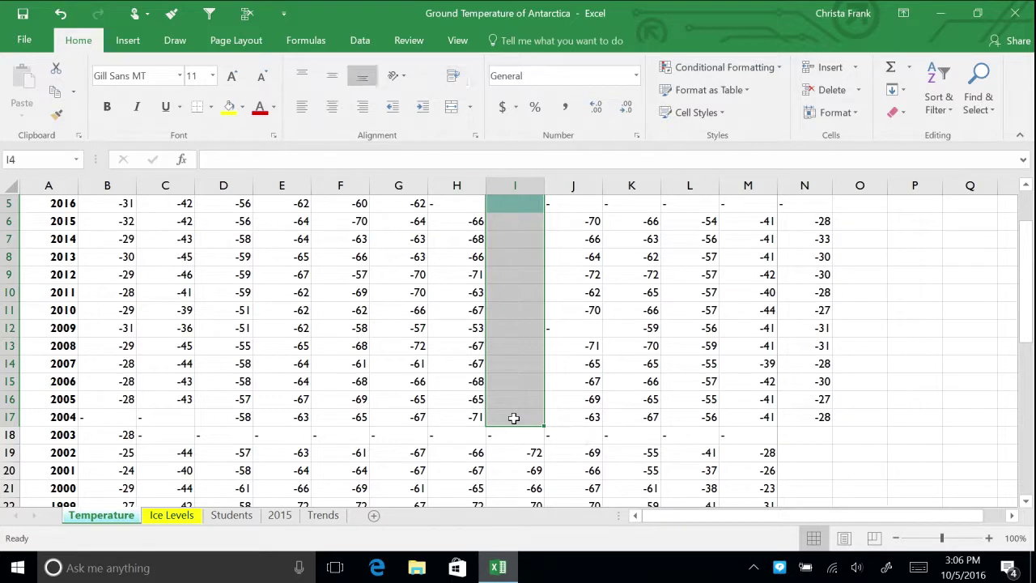
pyautogui.click(860, 90)
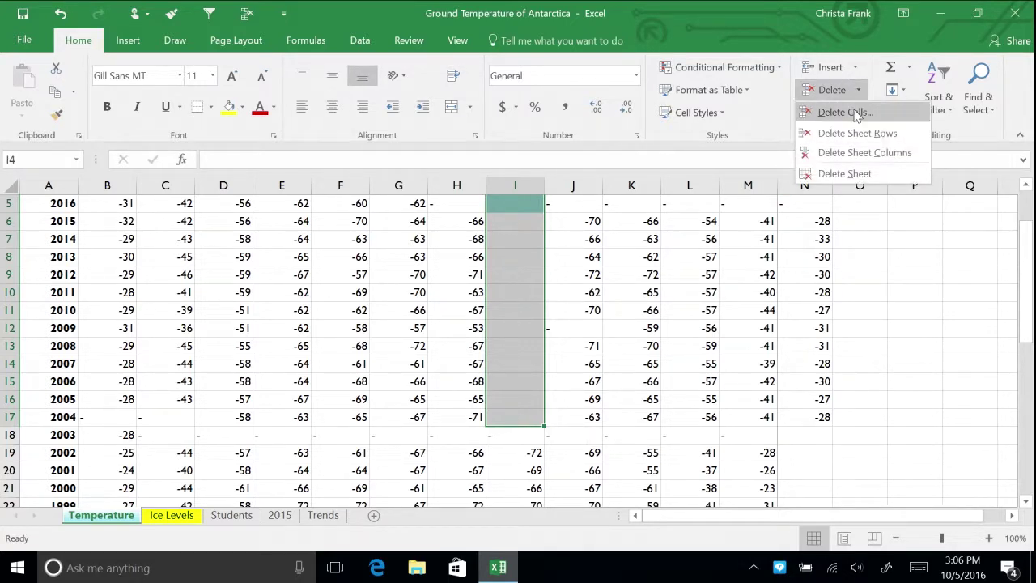
pyautogui.click(859, 111)
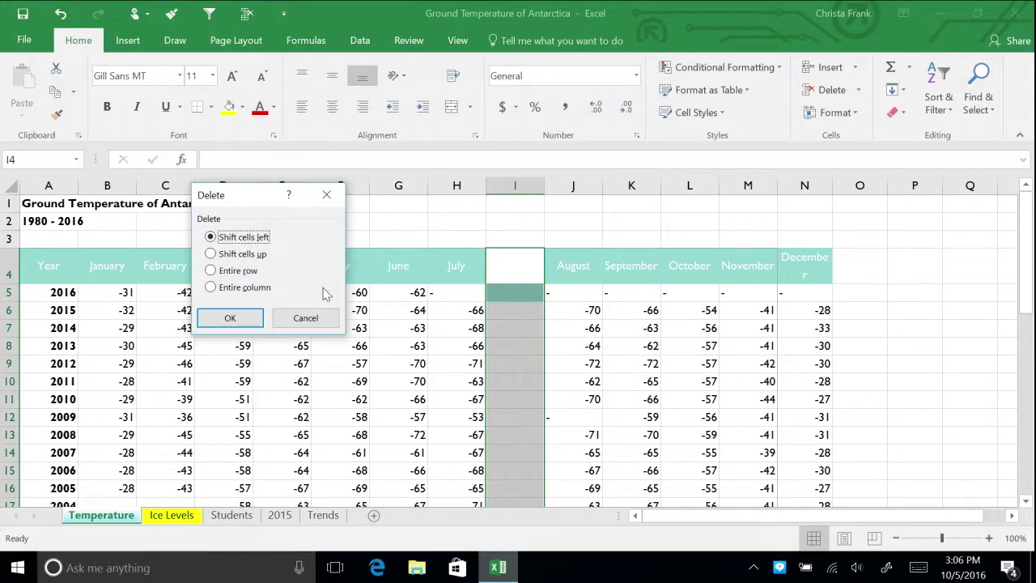
pyautogui.click(249, 319)
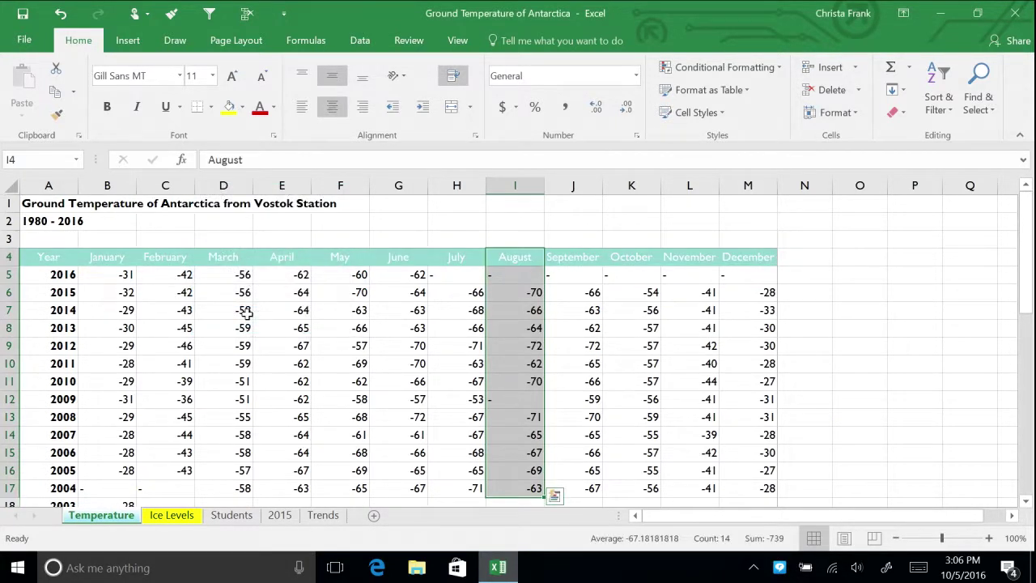